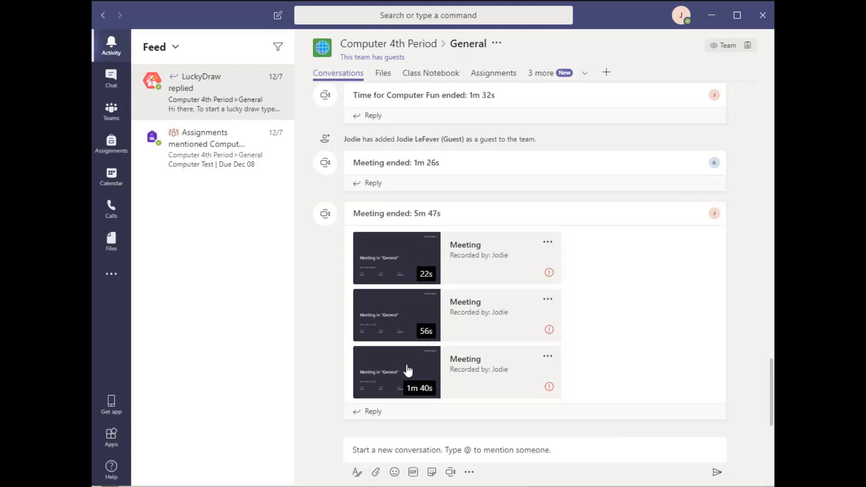
Preview the 1m 40s meeting recording, close the player and switch to the recording's page in Microsoft Stream
{"action": "left_click", "coordinate": [418, 392]}
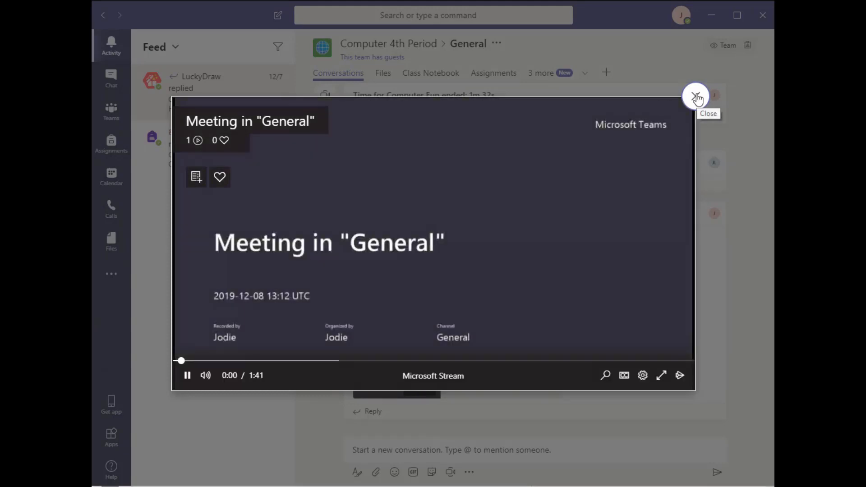
{"action": "left_click", "coordinate": [697, 98]}
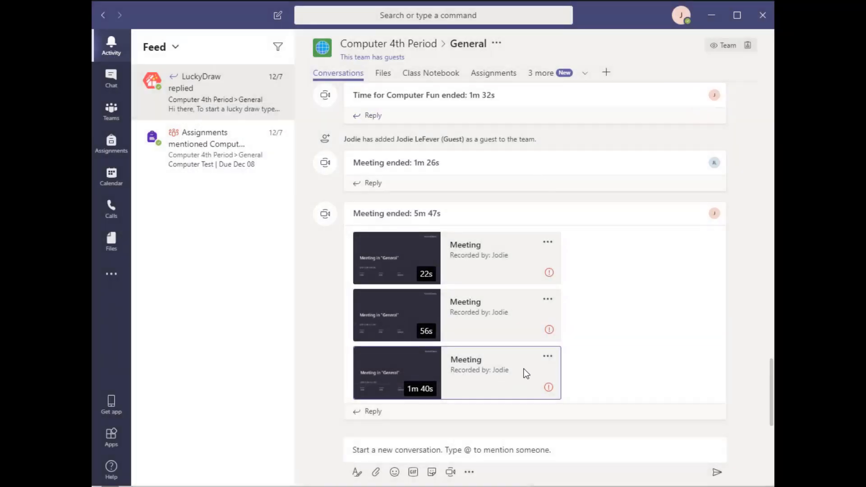
{"action": "left_click", "coordinate": [548, 359]}
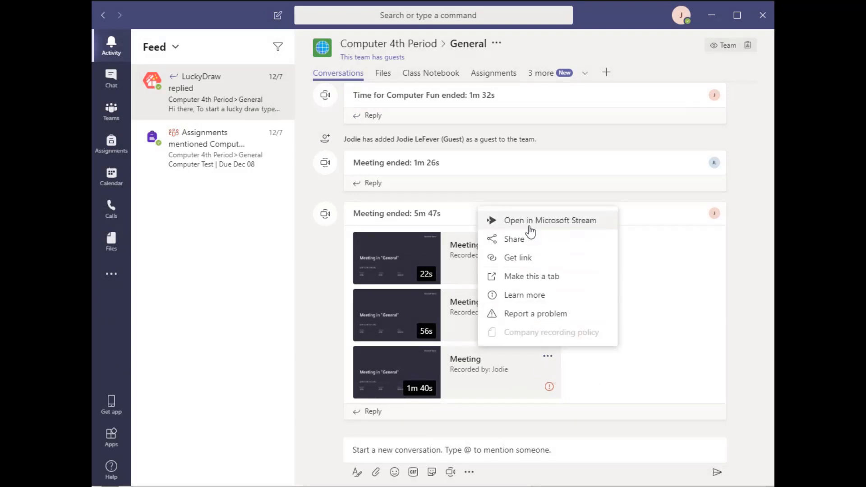
{"action": "left_click", "coordinate": [712, 17]}
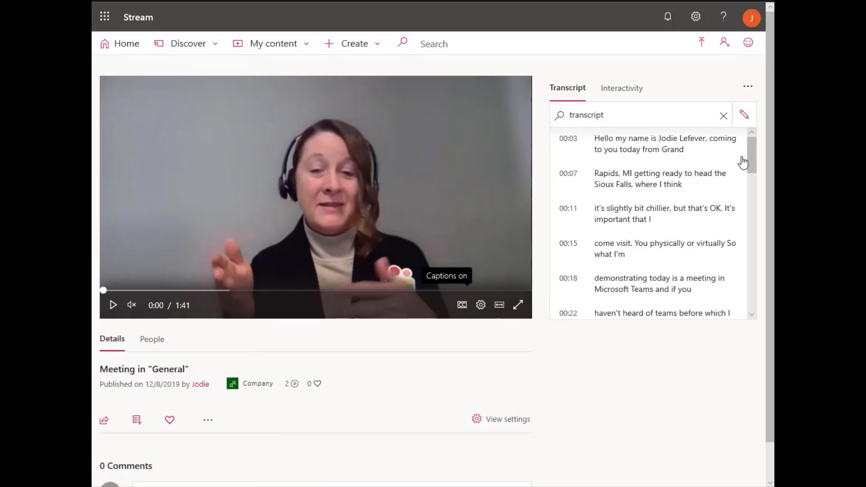
Move the recording's playback position to 0:11 and start playing it
{"action": "mouse_move", "coordinate": [753, 156]}
{"action": "left_mouse_down"}
{"action": "mouse_move", "coordinate": [748, 296]}
{"action": "mouse_move", "coordinate": [748, 153]}
{"action": "left_mouse_up"}
{"action": "left_click", "coordinate": [107, 293]}
{"action": "left_click_drag", "start_coordinate": [108, 293], "coordinate": [151, 292]}
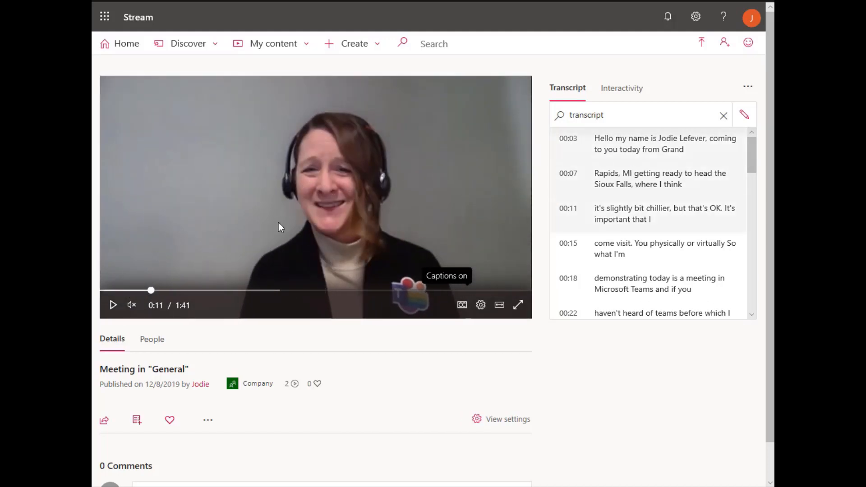
{"action": "left_click", "coordinate": [114, 305]}
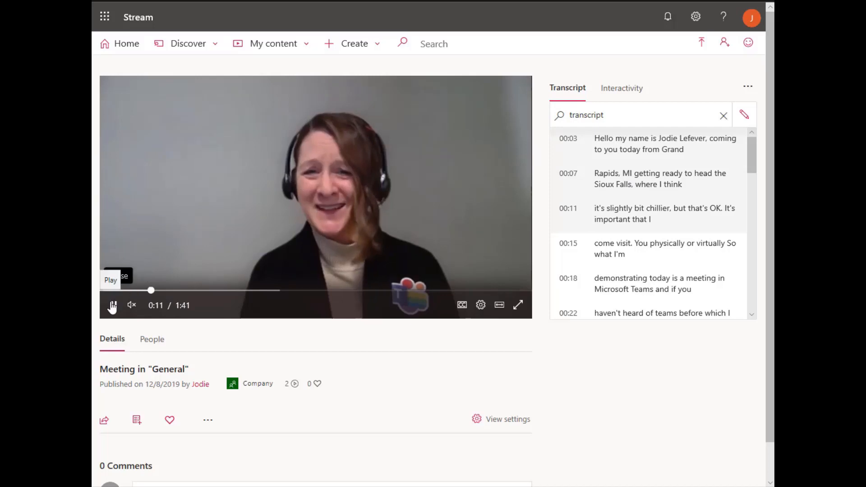
Search the recording's transcript for the speaker's first name and jump to the matching line at 00:03
{"action": "left_click_drag", "start_coordinate": [753, 154], "coordinate": [756, 190]}
{"action": "left_click_drag", "start_coordinate": [602, 115], "coordinate": [551, 120]}
{"action": "key", "text": "BackSpace"}
{"action": "type", "text": "jodie"}
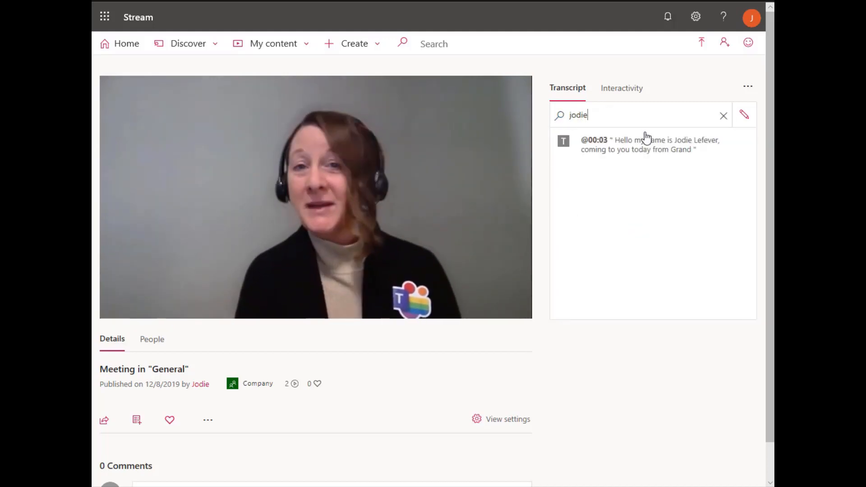
{"action": "left_click", "coordinate": [650, 148]}
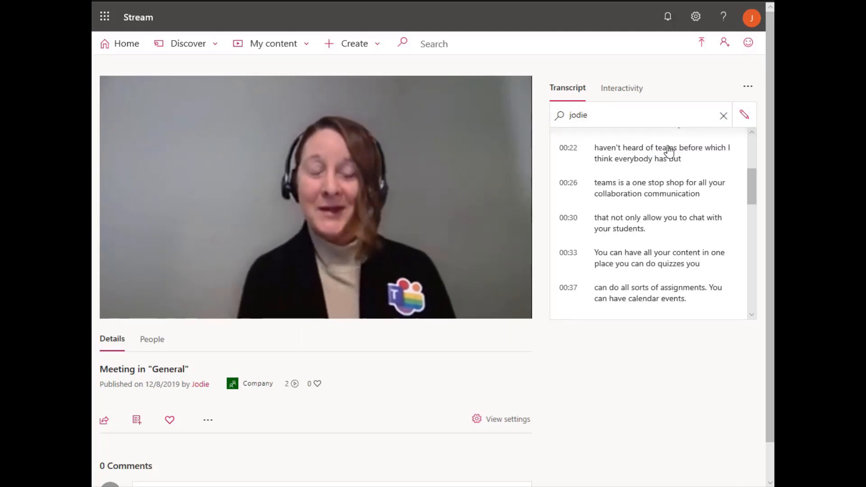
Jump to the 00:50 line in the transcript and pause the recording at 0:55
{"action": "left_click_drag", "start_coordinate": [748, 191], "coordinate": [751, 182]}
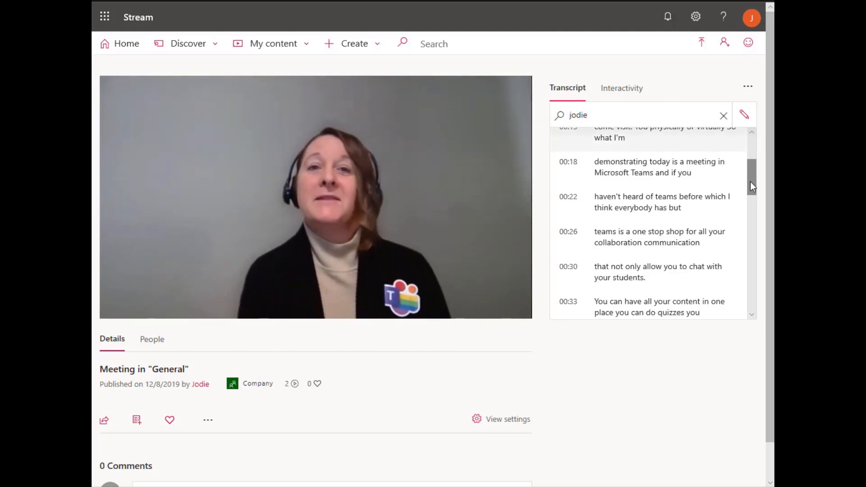
{"action": "left_click_drag", "start_coordinate": [751, 181], "coordinate": [753, 230]}
{"action": "left_click", "coordinate": [648, 222]}
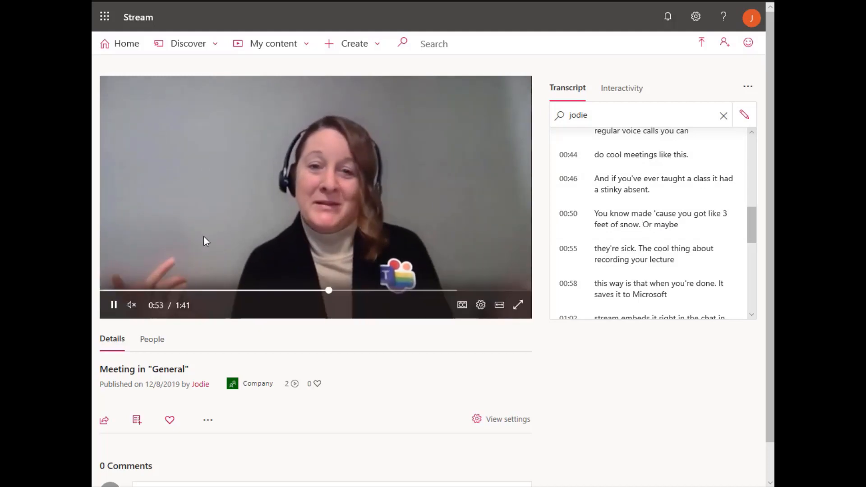
{"action": "left_click", "coordinate": [112, 305]}
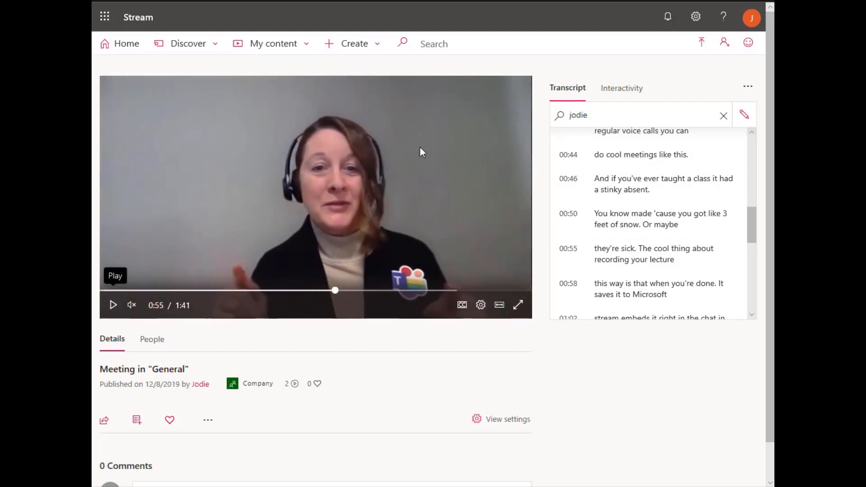
Add a form to the video timeline at 0:55 using the copied form URL, named "Frog Quiz"
{"action": "left_click", "coordinate": [628, 93]}
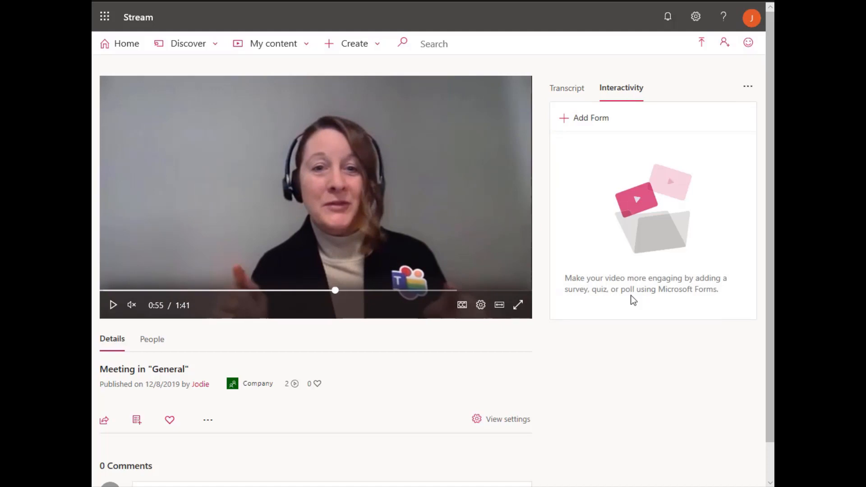
{"action": "left_click", "coordinate": [580, 121]}
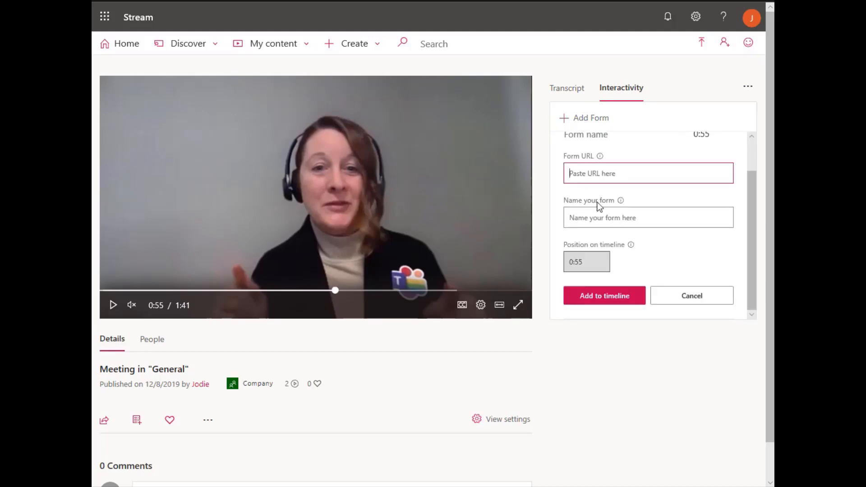
{"action": "mouse_move", "coordinate": [621, 200]}
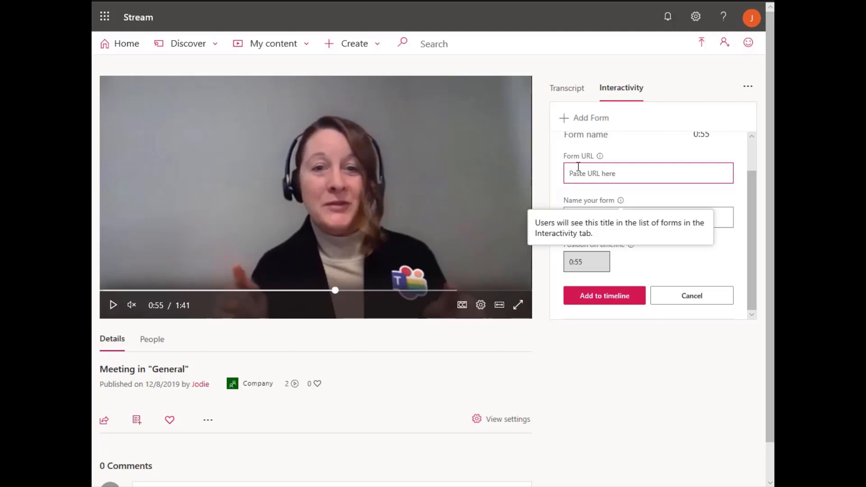
{"action": "key", "text": "ctrl+v"}
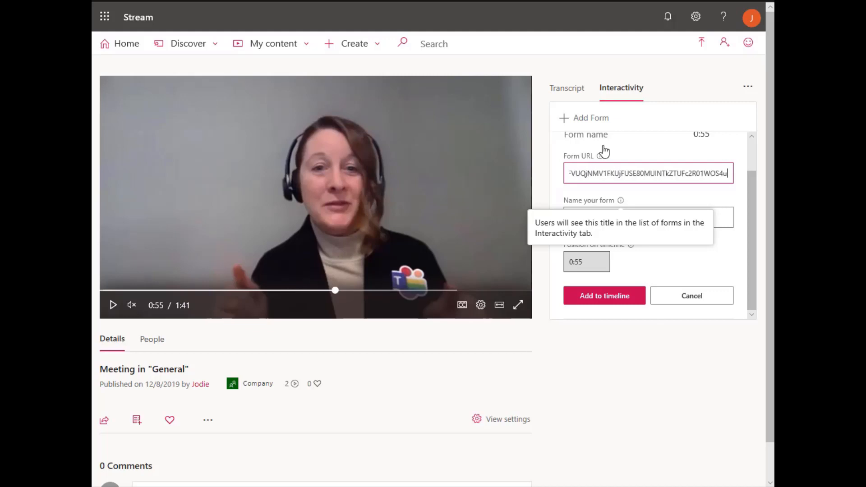
{"action": "key", "text": "Tab"}
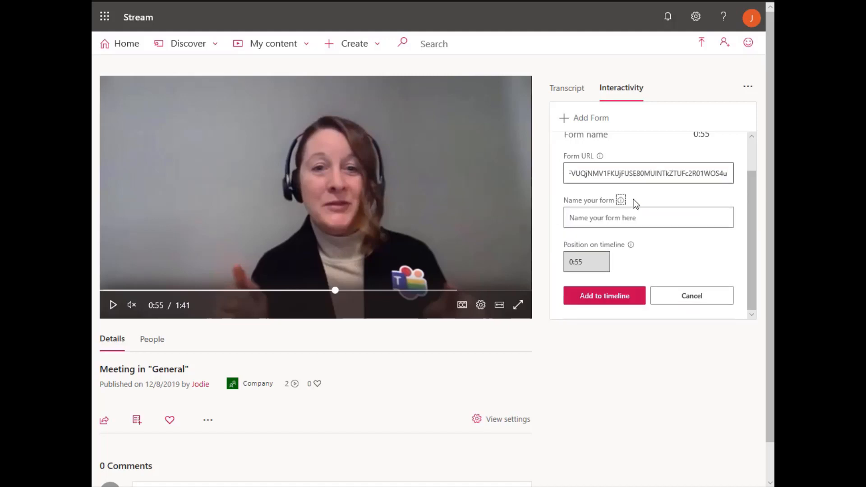
{"action": "left_click", "coordinate": [727, 211]}
{"action": "type", "text": "Frog Quiz"}
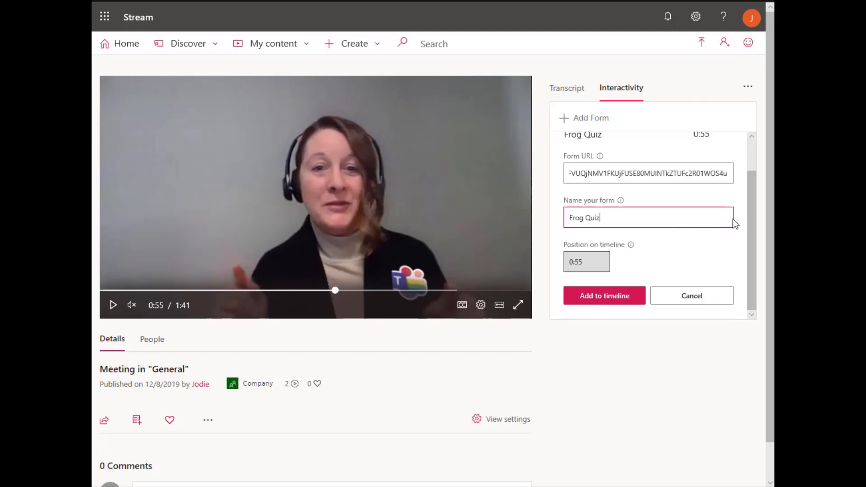
{"action": "left_click", "coordinate": [615, 295]}
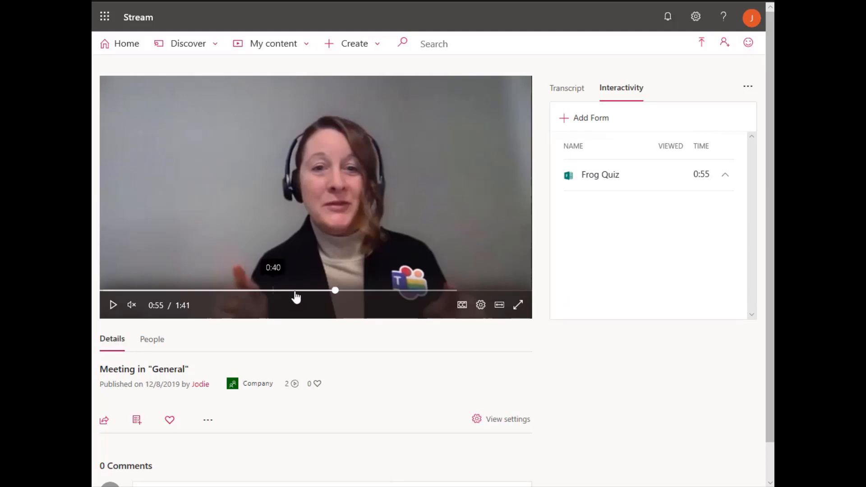
Rewind the recording to 0:17 and play it to bring up the embedded Frog Quiz
{"action": "left_click", "coordinate": [232, 291]}
{"action": "left_click", "coordinate": [177, 290]}
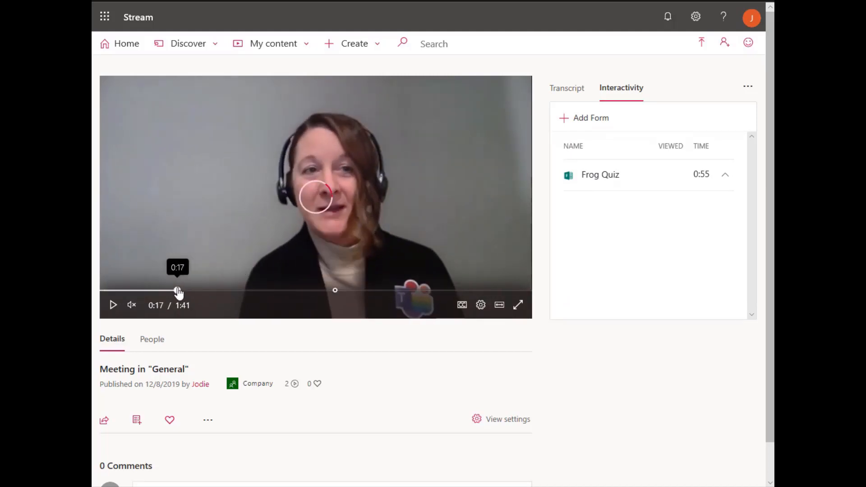
{"action": "left_click", "coordinate": [113, 306]}
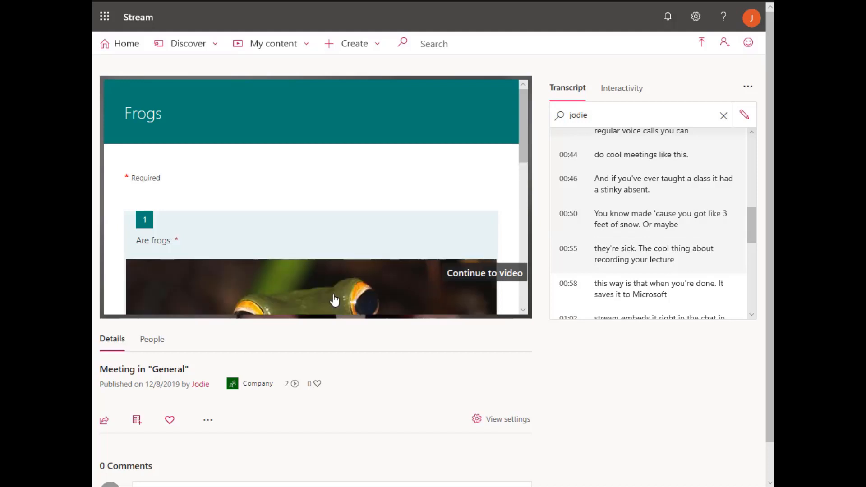
Answer the frog question with Amphibians, submit the quiz and continue to the video
{"action": "left_click_drag", "start_coordinate": [526, 123], "coordinate": [539, 224]}
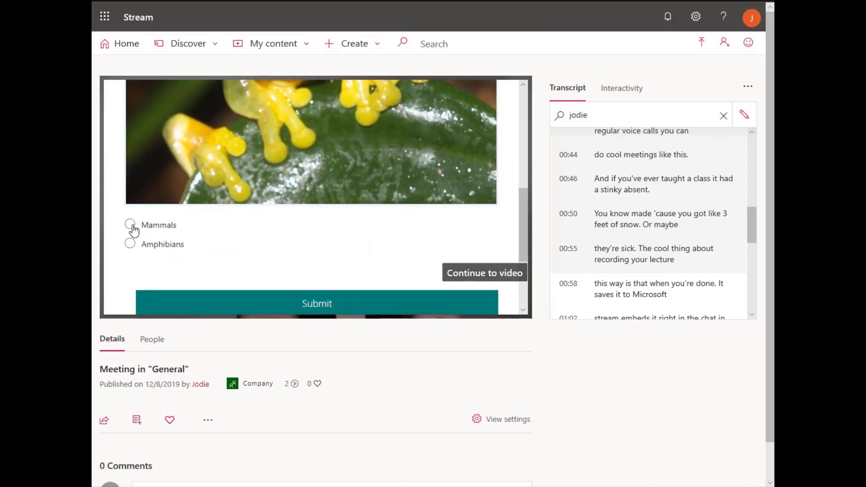
{"action": "left_click", "coordinate": [130, 243]}
{"action": "left_click", "coordinate": [318, 310]}
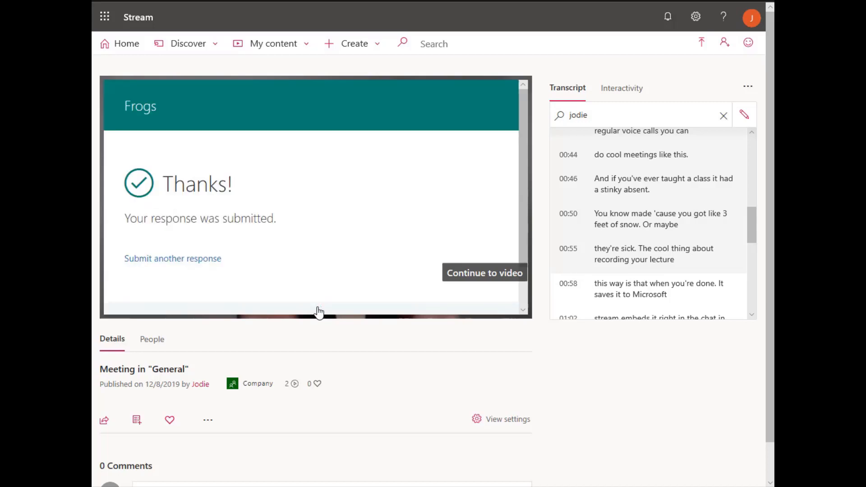
{"action": "left_click", "coordinate": [461, 280]}
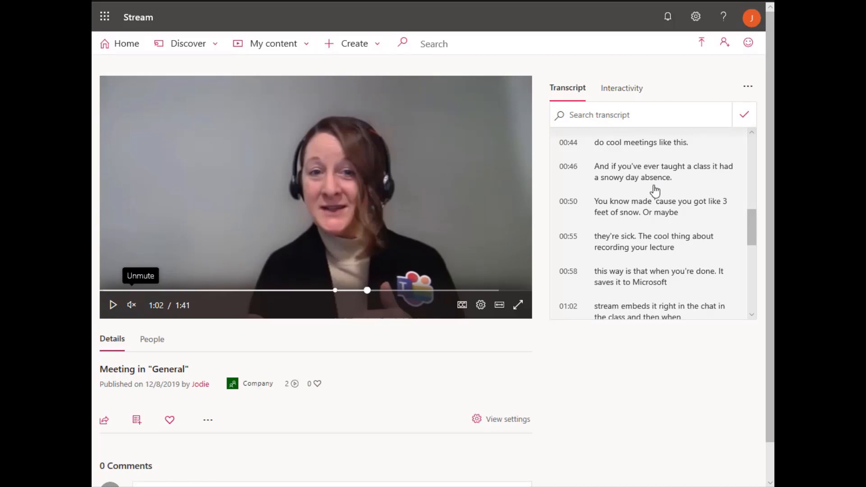
Change the end of the 00:55 transcript line to "lecture video.", save it and continue to the video
{"action": "left_click", "coordinate": [647, 237]}
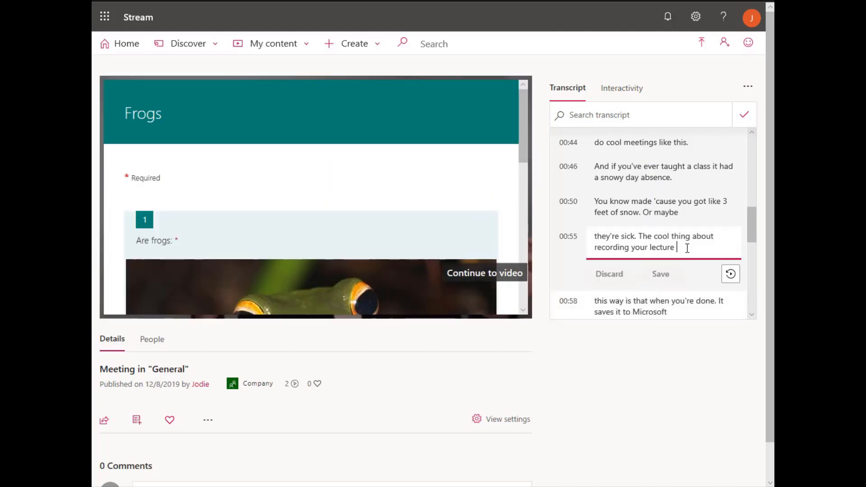
{"action": "key", "text": "BackSpace"}
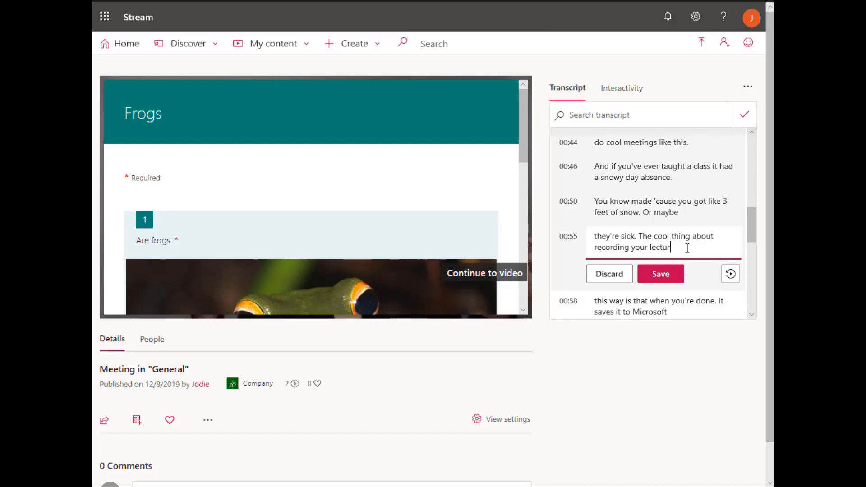
{"action": "type", "text": "e "}
{"action": "type", "text": "vide"}
{"action": "key", "text": "BackSpace"}
{"action": "type", "text": "v"}
{"action": "left_click", "coordinate": [653, 277]}
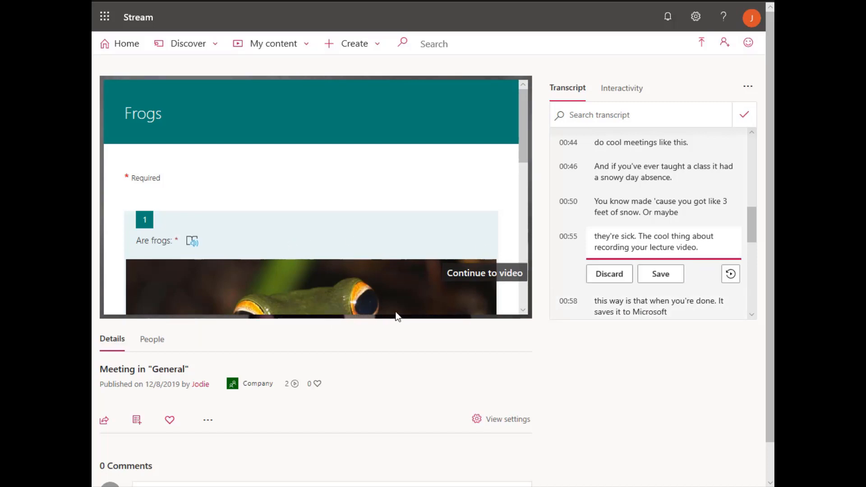
{"action": "left_click", "coordinate": [490, 277]}
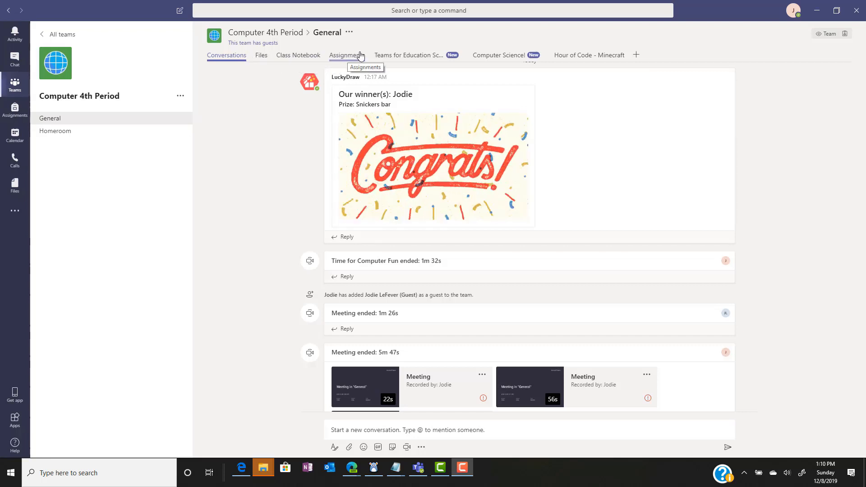
Start adding a Website tab to the Teams channel General and close its setup without saving
{"action": "left_click", "coordinate": [637, 56]}
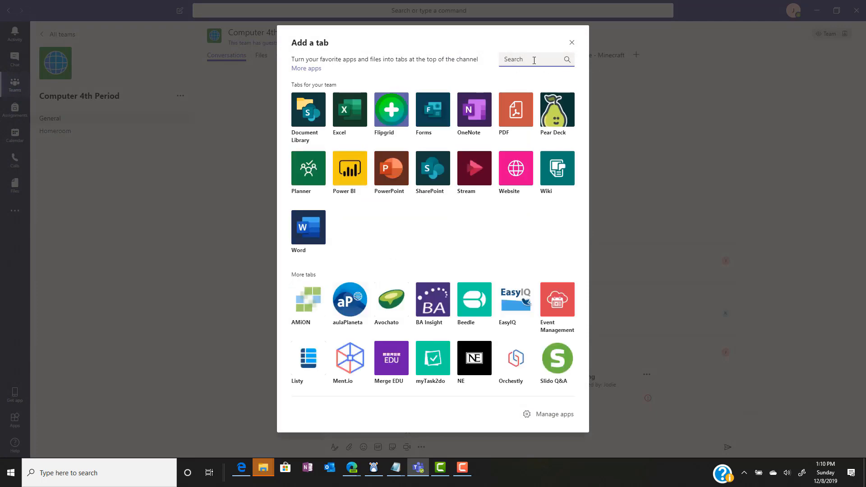
{"action": "type", "text": "web"}
{"action": "left_click", "coordinate": [314, 115]}
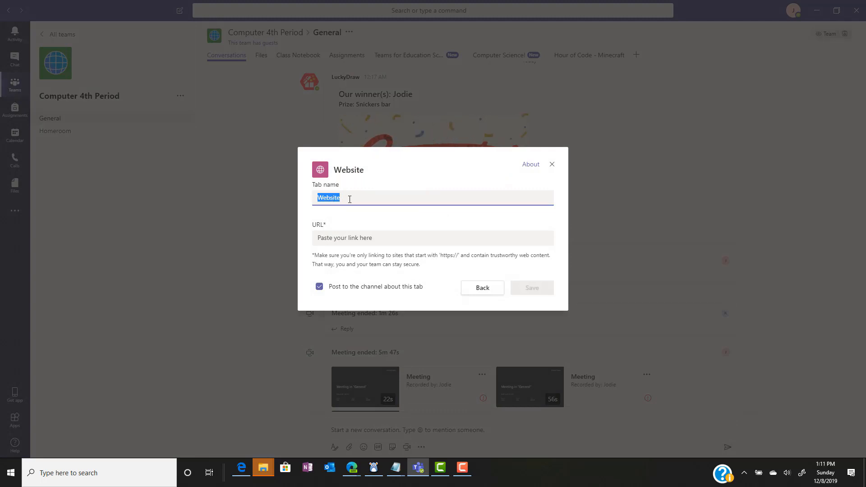
{"action": "left_click", "coordinate": [353, 239]}
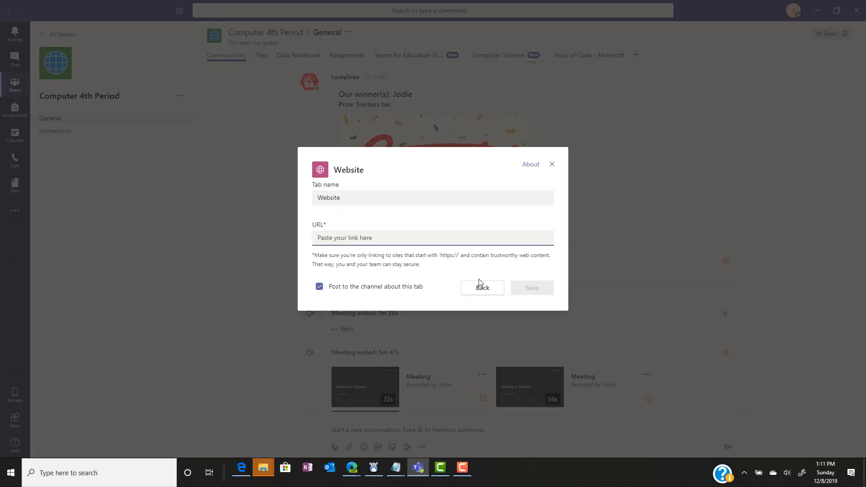
{"action": "left_click", "coordinate": [552, 165]}
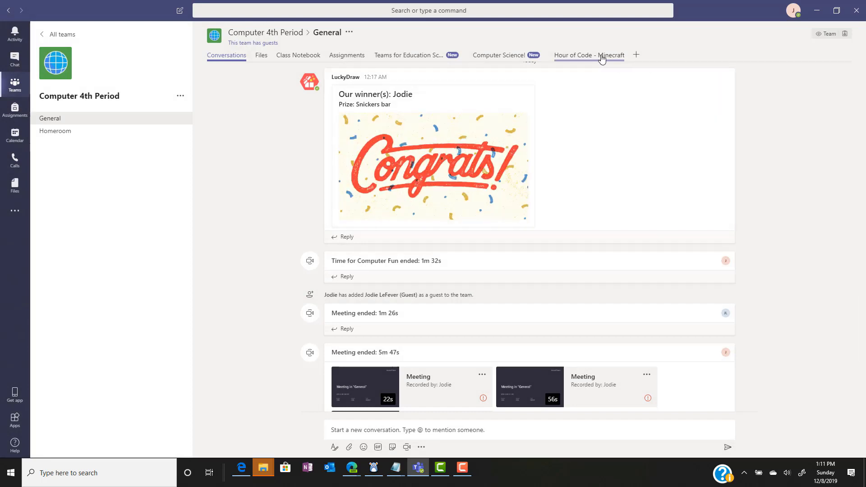
Open the Hour of Code - Minecraft activity, dismiss the introduction video and choose Alex as the character
{"action": "left_click", "coordinate": [602, 56]}
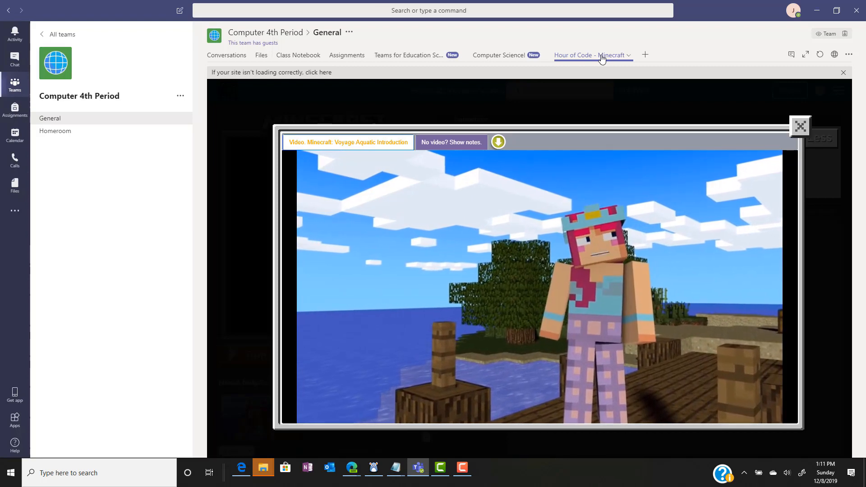
{"action": "mouse_move", "coordinate": [530, 205]}
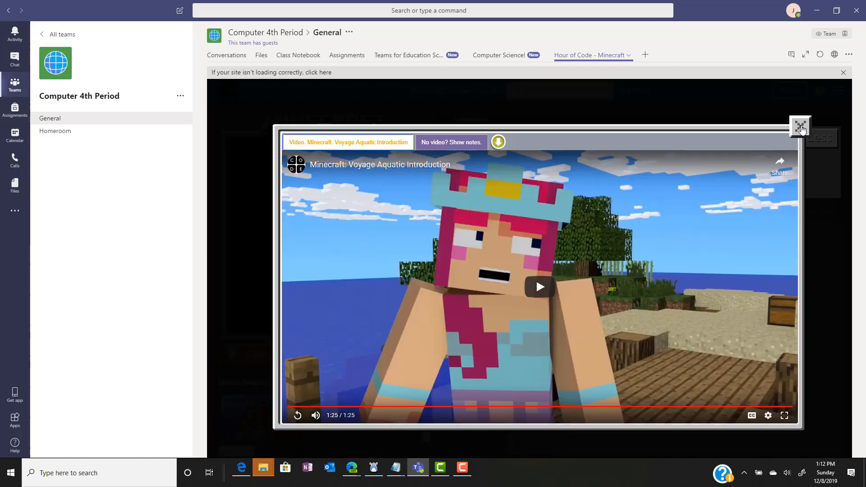
{"action": "left_click", "coordinate": [802, 130]}
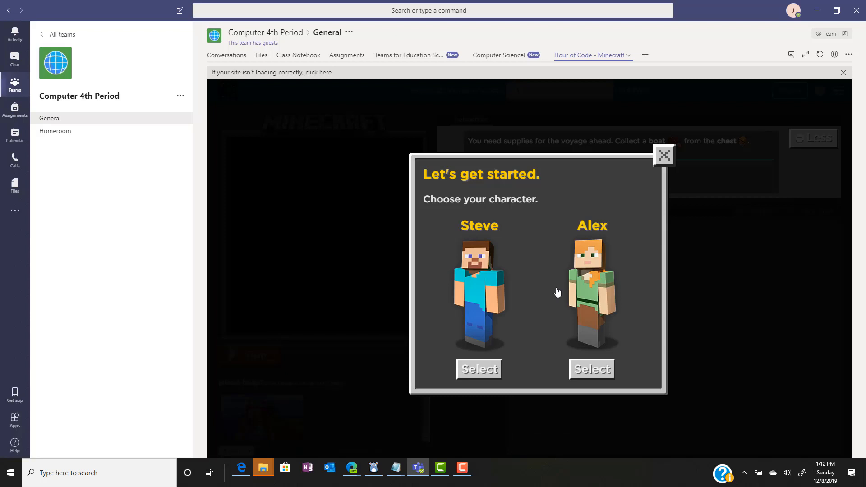
{"action": "left_click", "coordinate": [592, 369]}
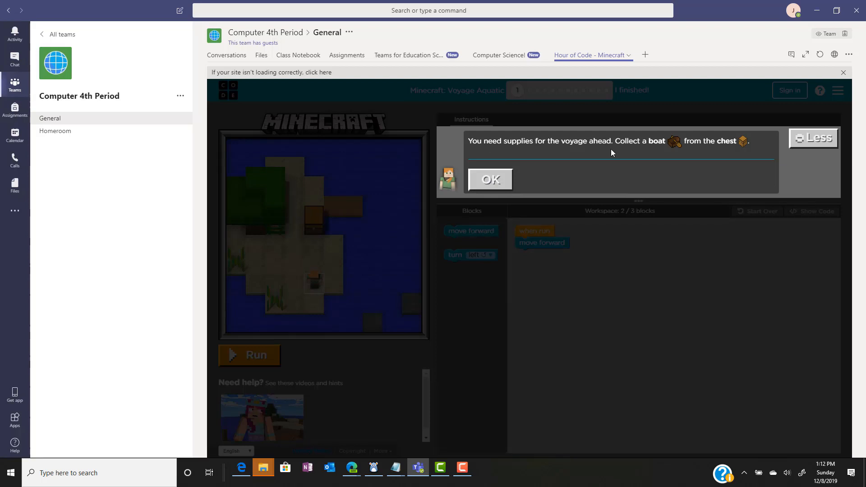
Solve Minecraft puzzle 1 by attaching a second move forward block, run the program and dismiss the completion dialog
{"action": "left_click", "coordinate": [486, 180]}
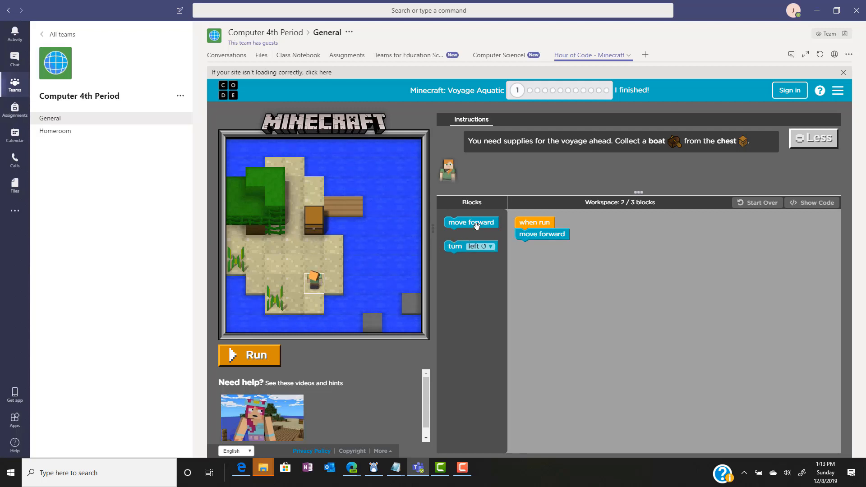
{"action": "left_click_drag", "start_coordinate": [480, 226], "coordinate": [546, 248]}
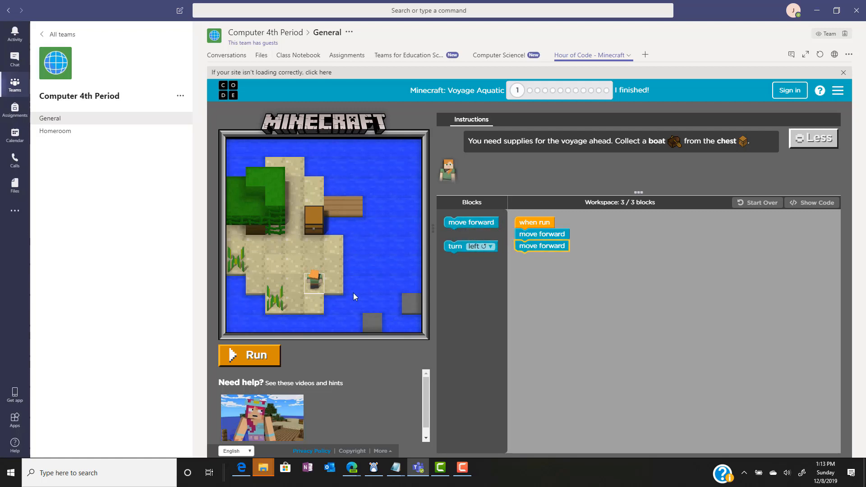
{"action": "left_click", "coordinate": [259, 362]}
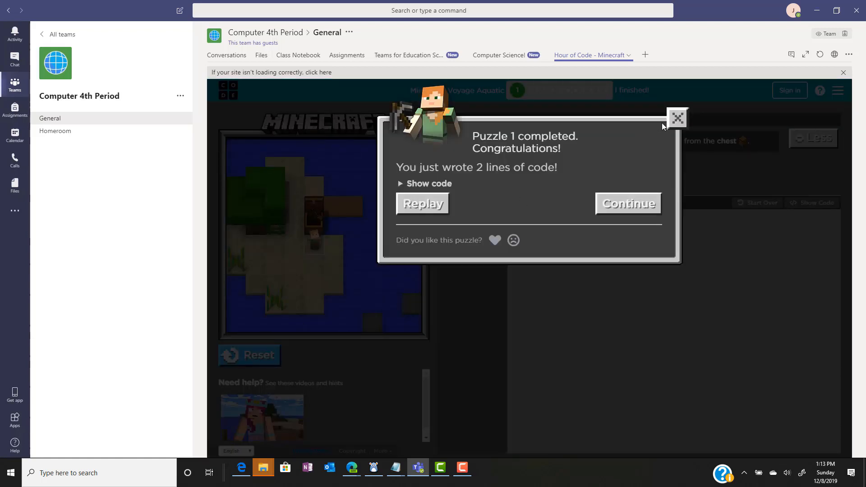
{"action": "left_click", "coordinate": [677, 120]}
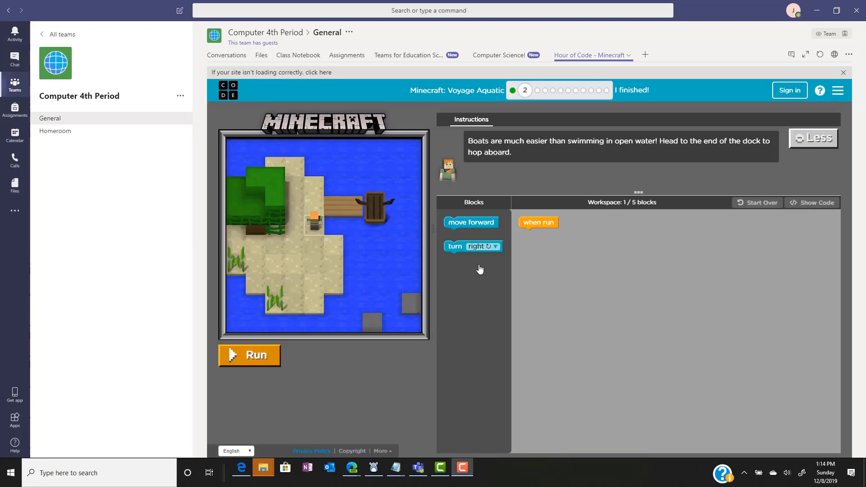
Start a new Teams chat and add the classmate who can help as its recipient
{"action": "left_click", "coordinate": [13, 66]}
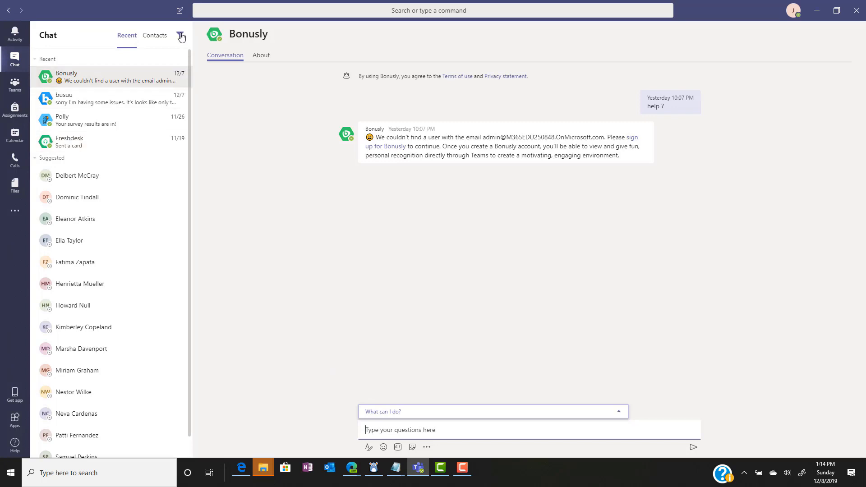
{"action": "left_click", "coordinate": [178, 8]}
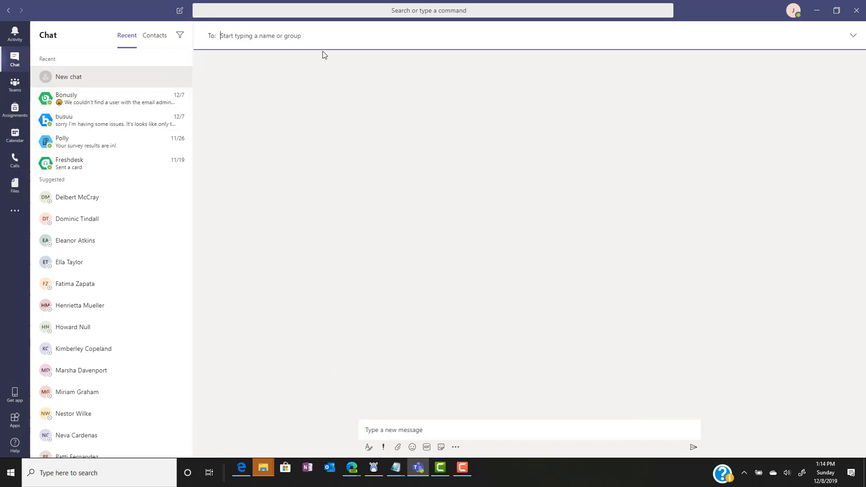
{"action": "type", "text": "eth"}
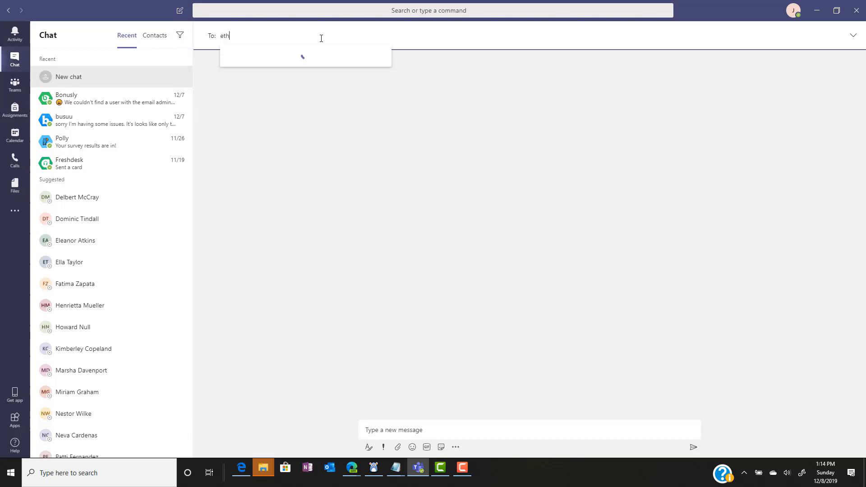
{"action": "left_click", "coordinate": [316, 60]}
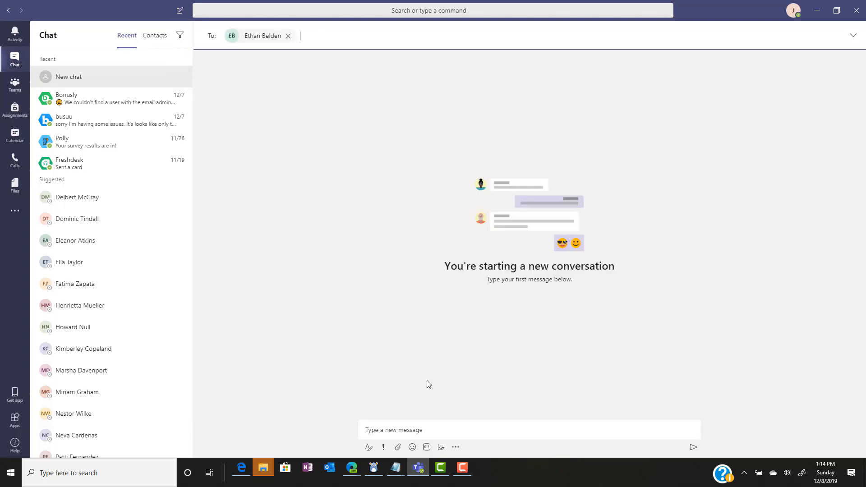
Send the classmate a message with "Yo", their first name and "Can you come help me please?"
{"action": "left_click", "coordinate": [420, 430]}
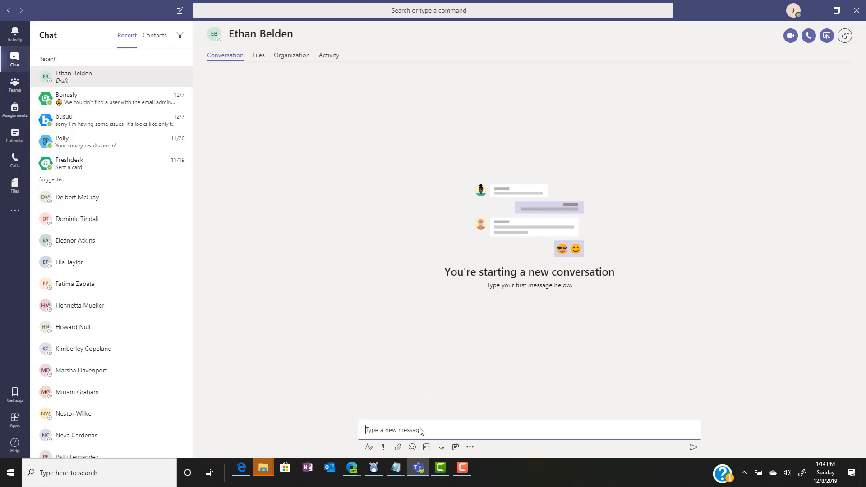
{"action": "type", "text": "Yo, Ethan. Can you some hel"}
{"action": "key", "text": "BackSpace"}
{"action": "type", "text": "se?"}
{"action": "key", "text": "Return"}
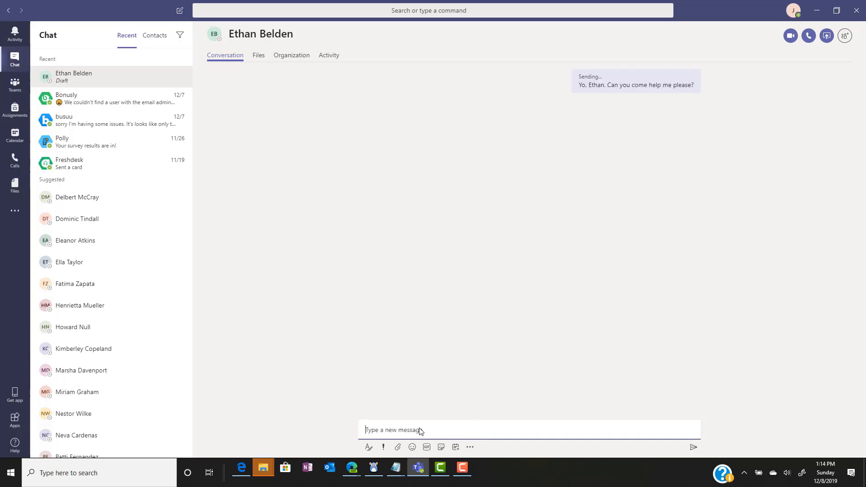
Search the GIFs for "family" and send the Simpsons family GIF in the chat
{"action": "left_click", "coordinate": [426, 447]}
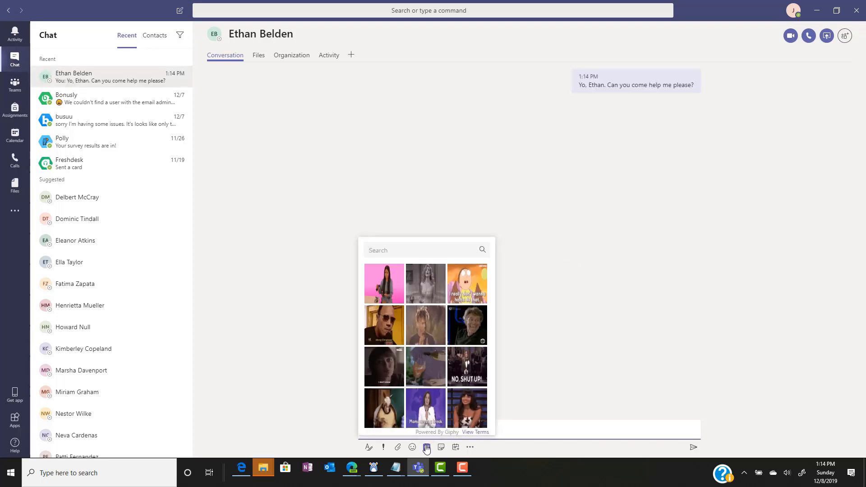
{"action": "left_click", "coordinate": [457, 250]}
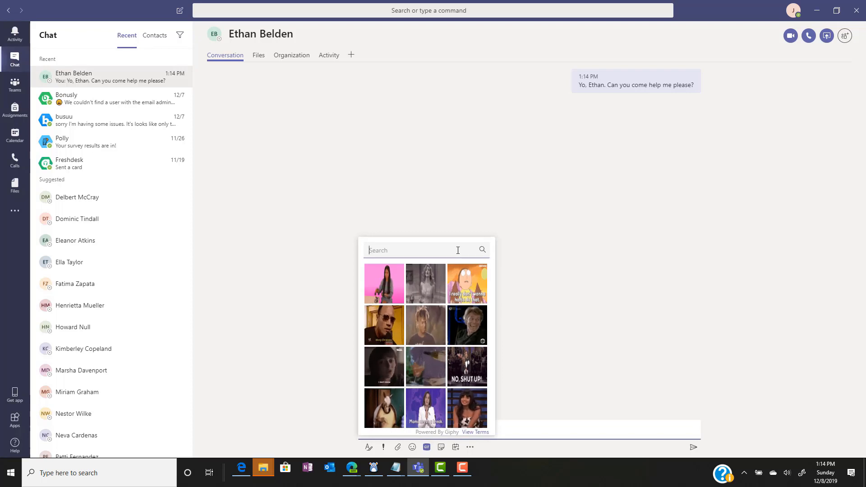
{"action": "type", "text": "family"}
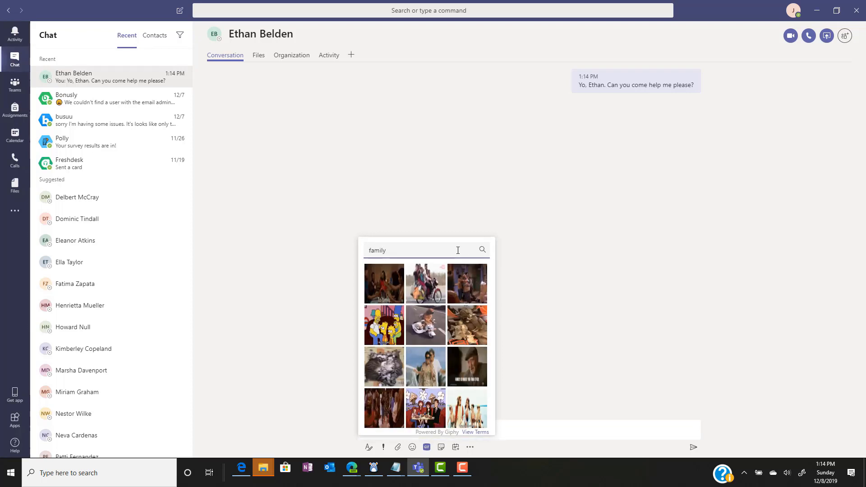
{"action": "left_click", "coordinate": [393, 321]}
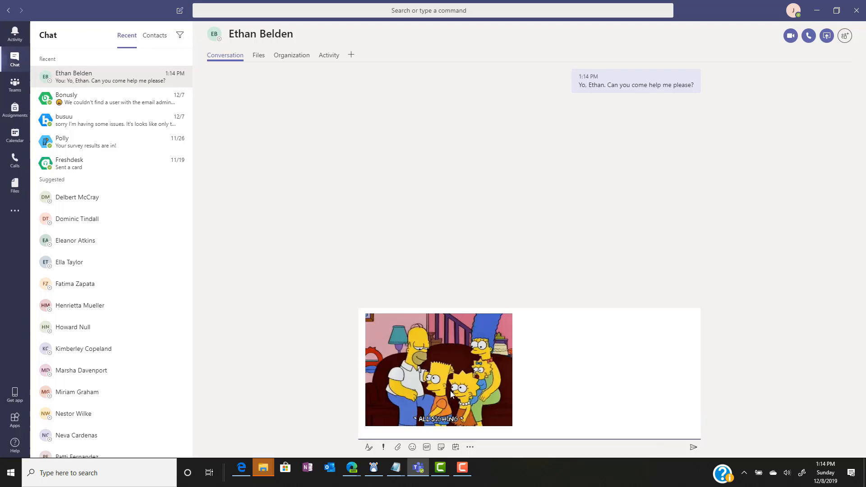
{"action": "left_click", "coordinate": [691, 447]}
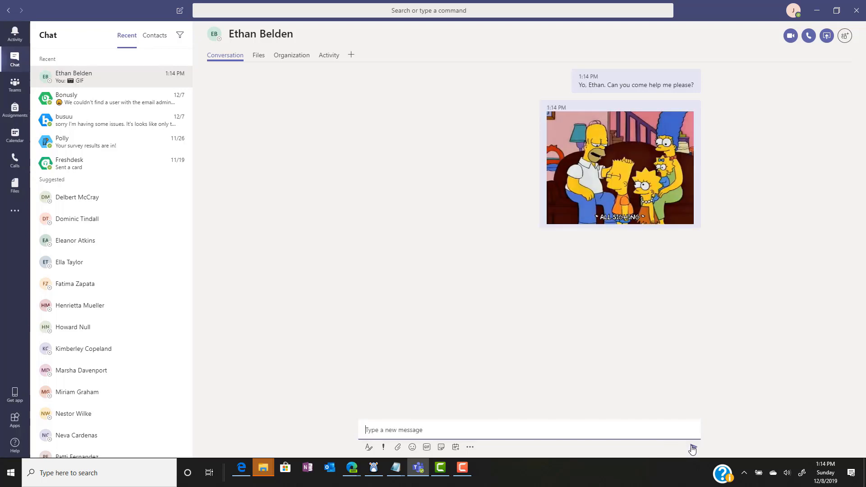